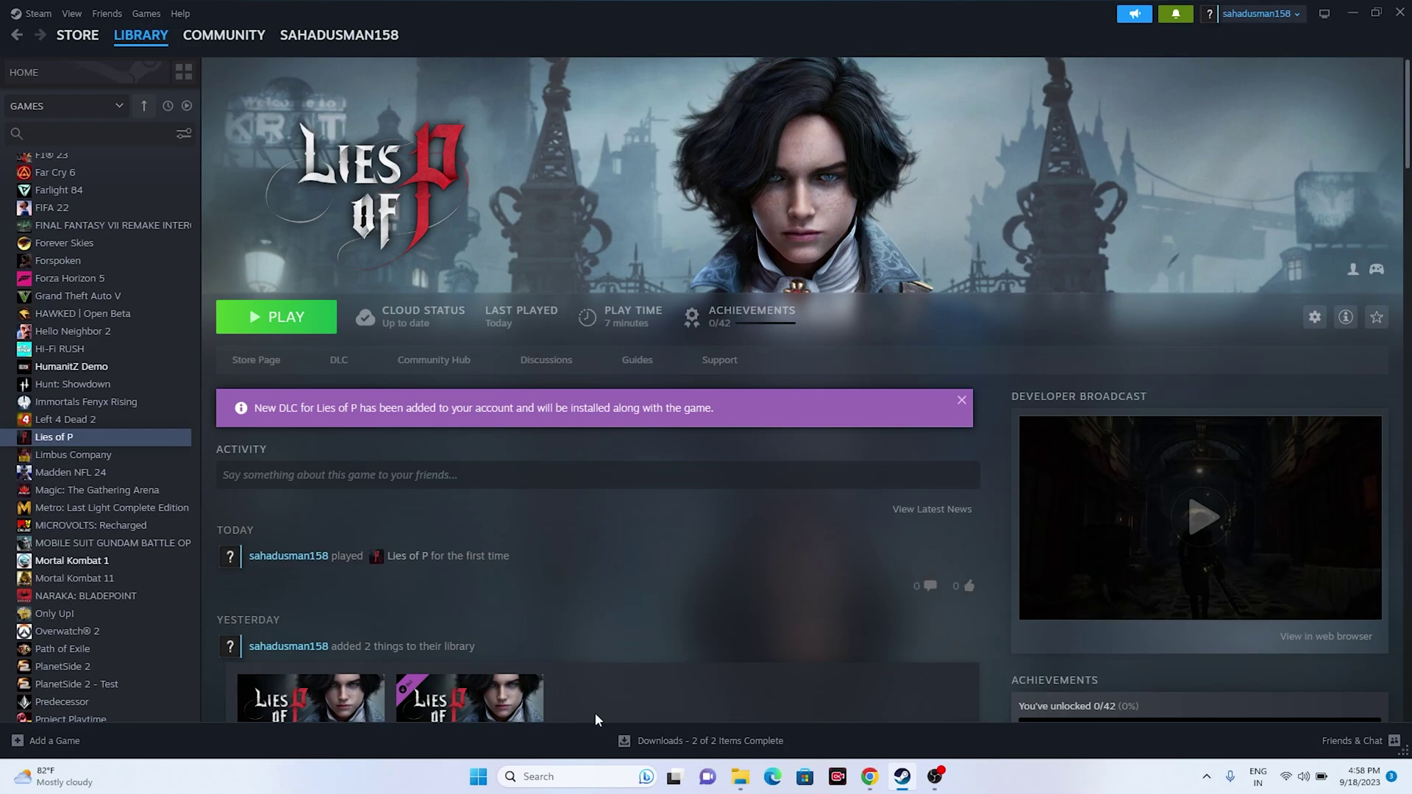
Step: Show the Windows power options and dismiss them without choosing one
click(478, 777)
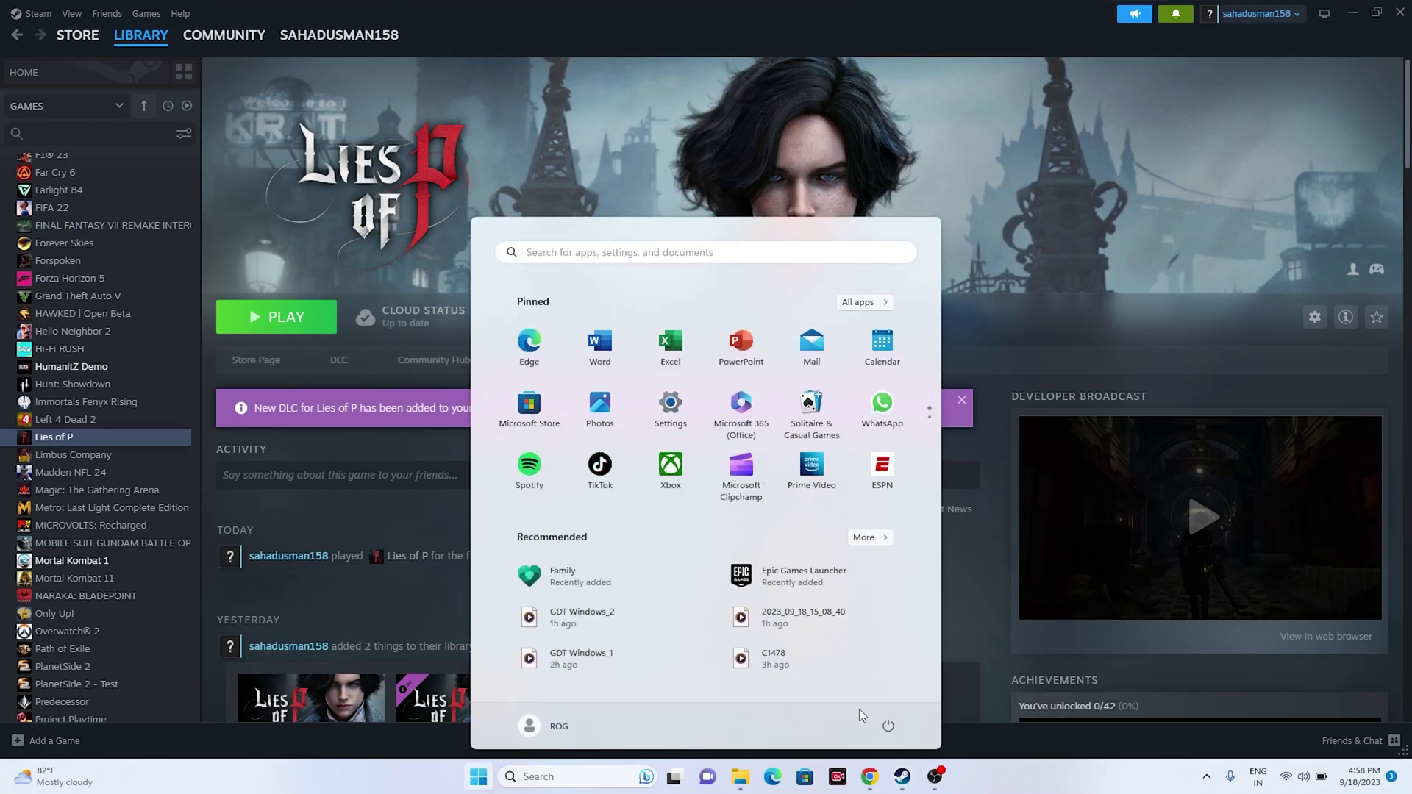
click(891, 728)
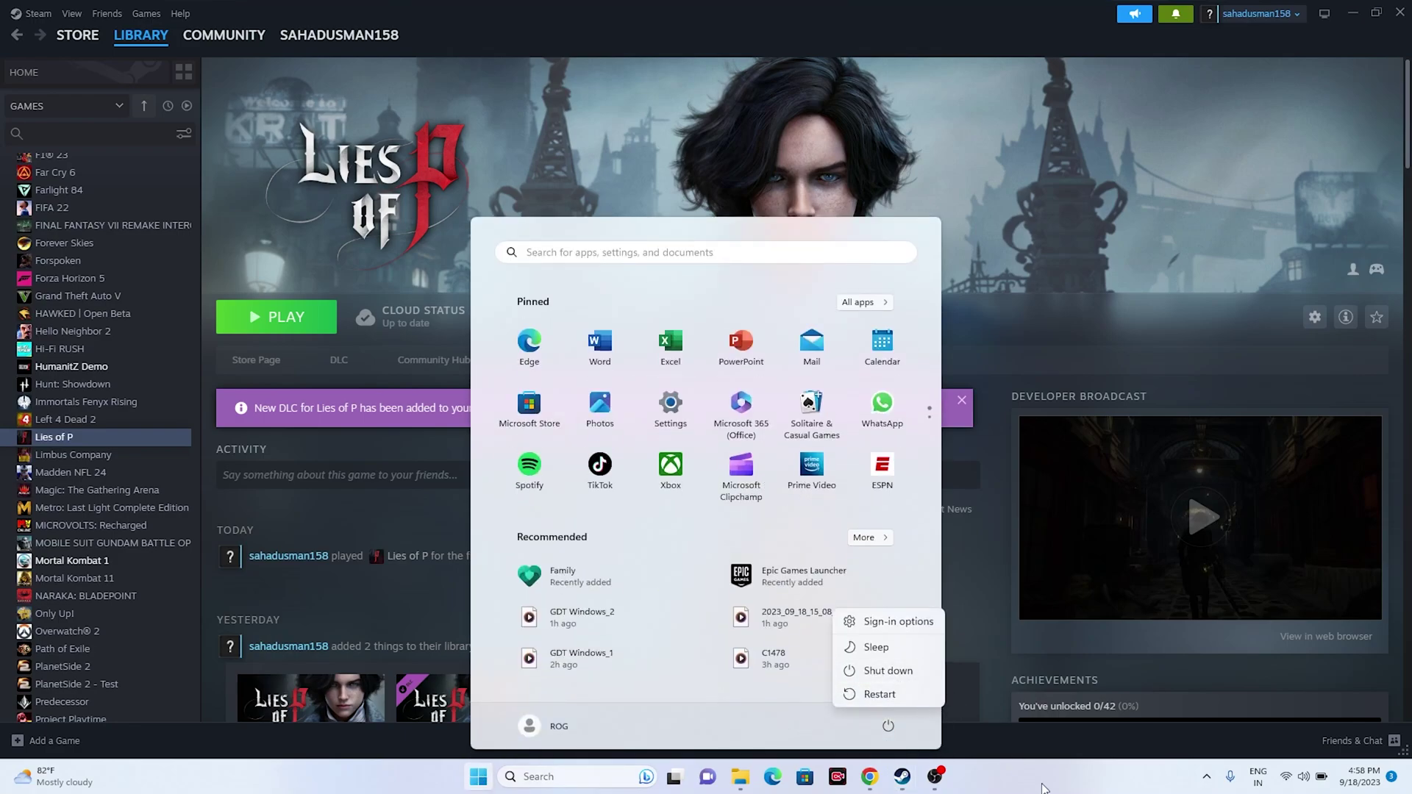
click(1042, 788)
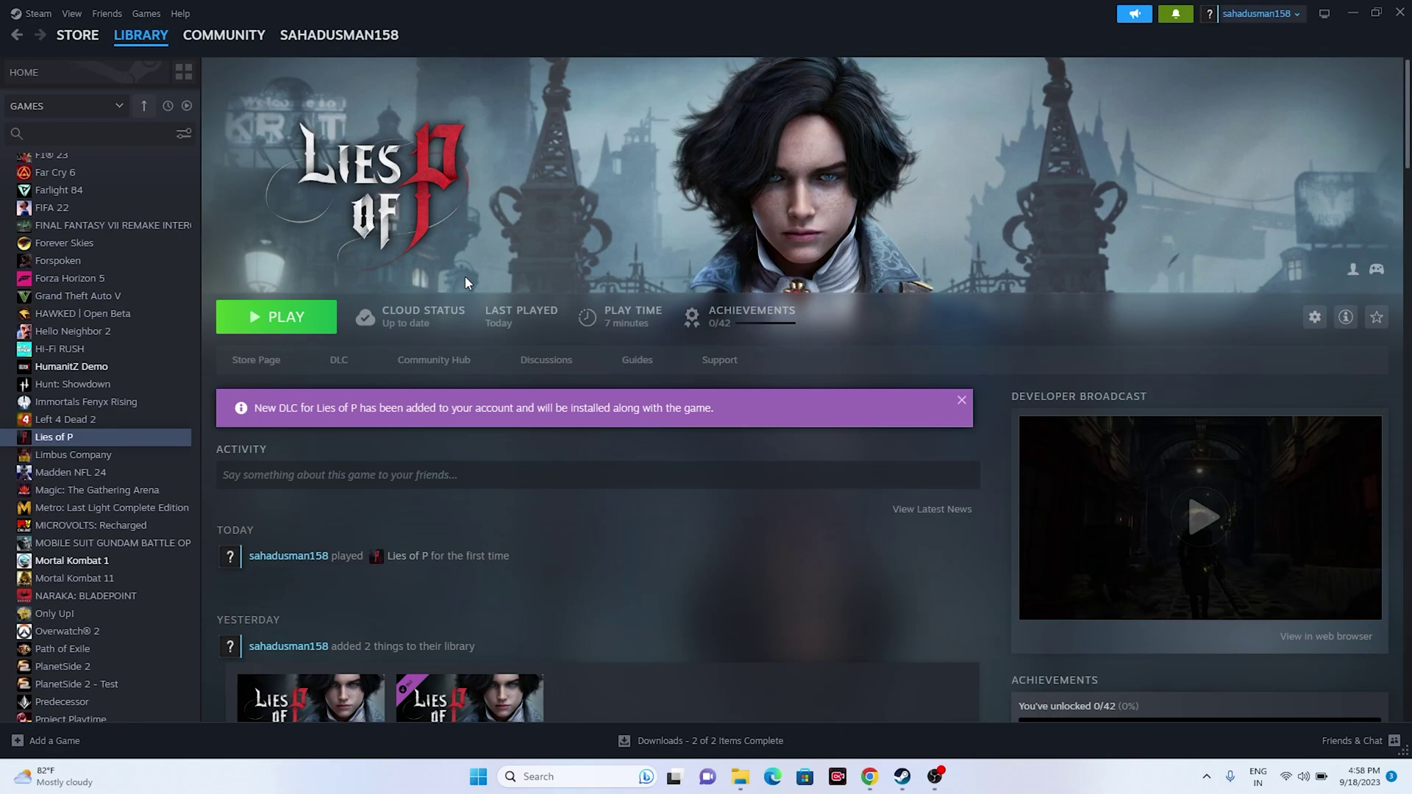
Step: Open the controller settings in the properties of Lies of P
right_click(68, 438)
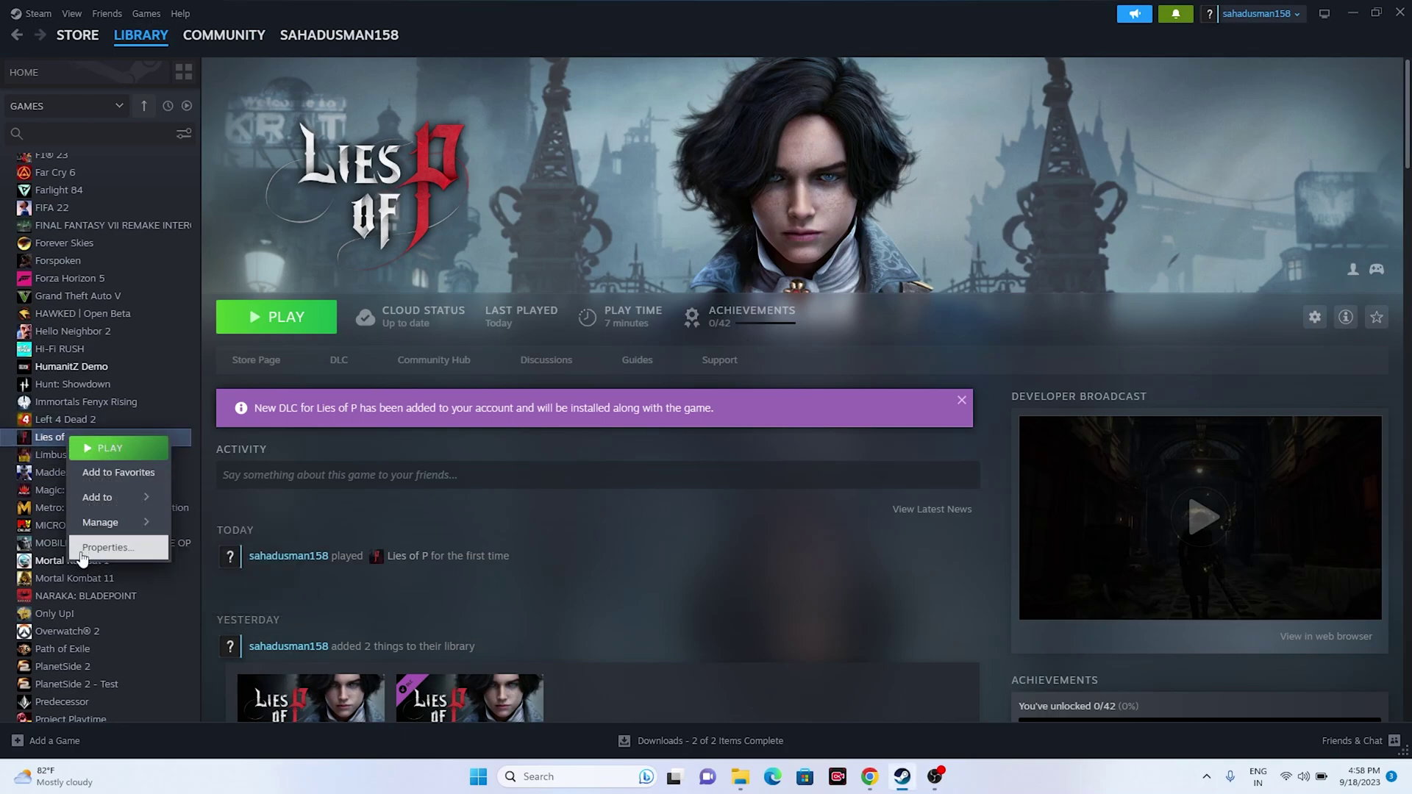
click(107, 547)
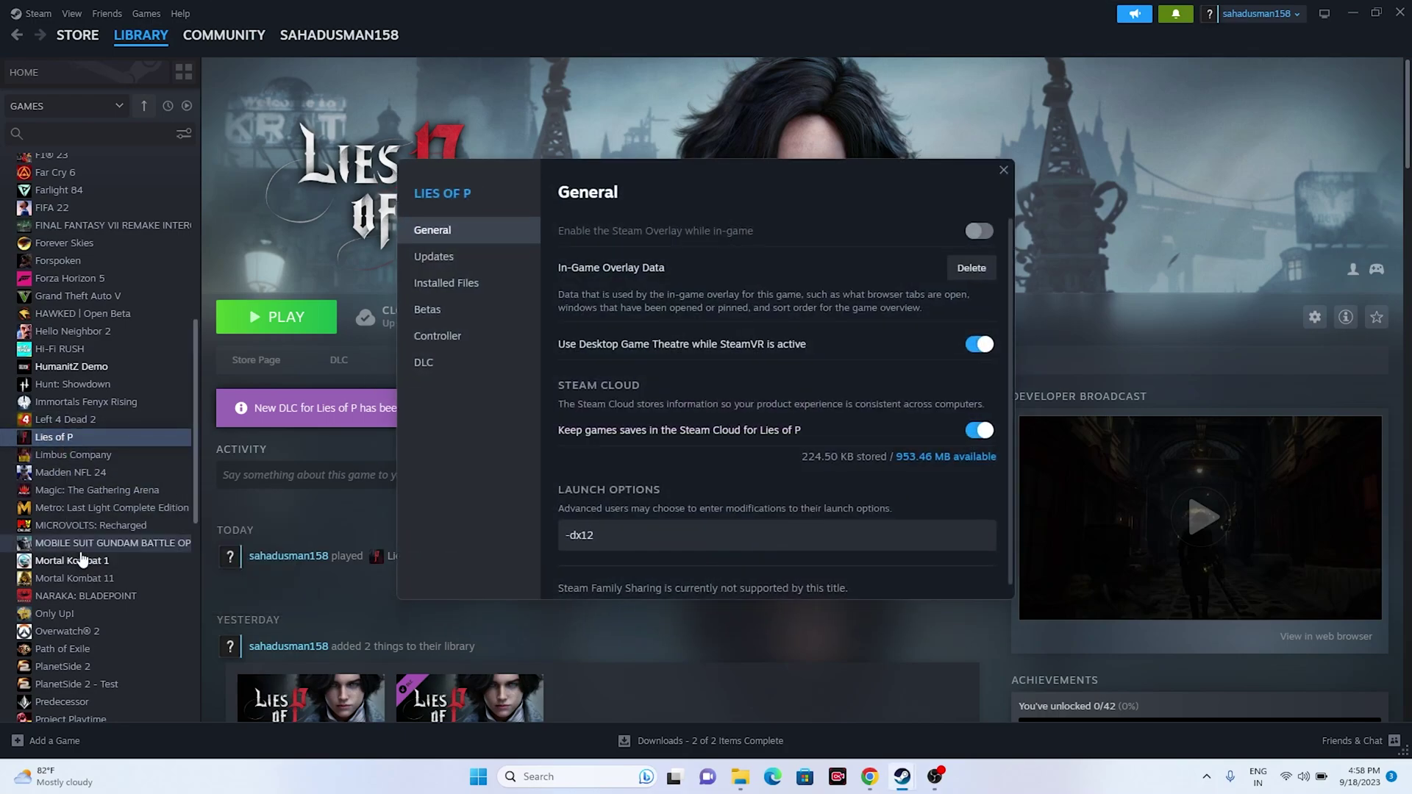
click(454, 335)
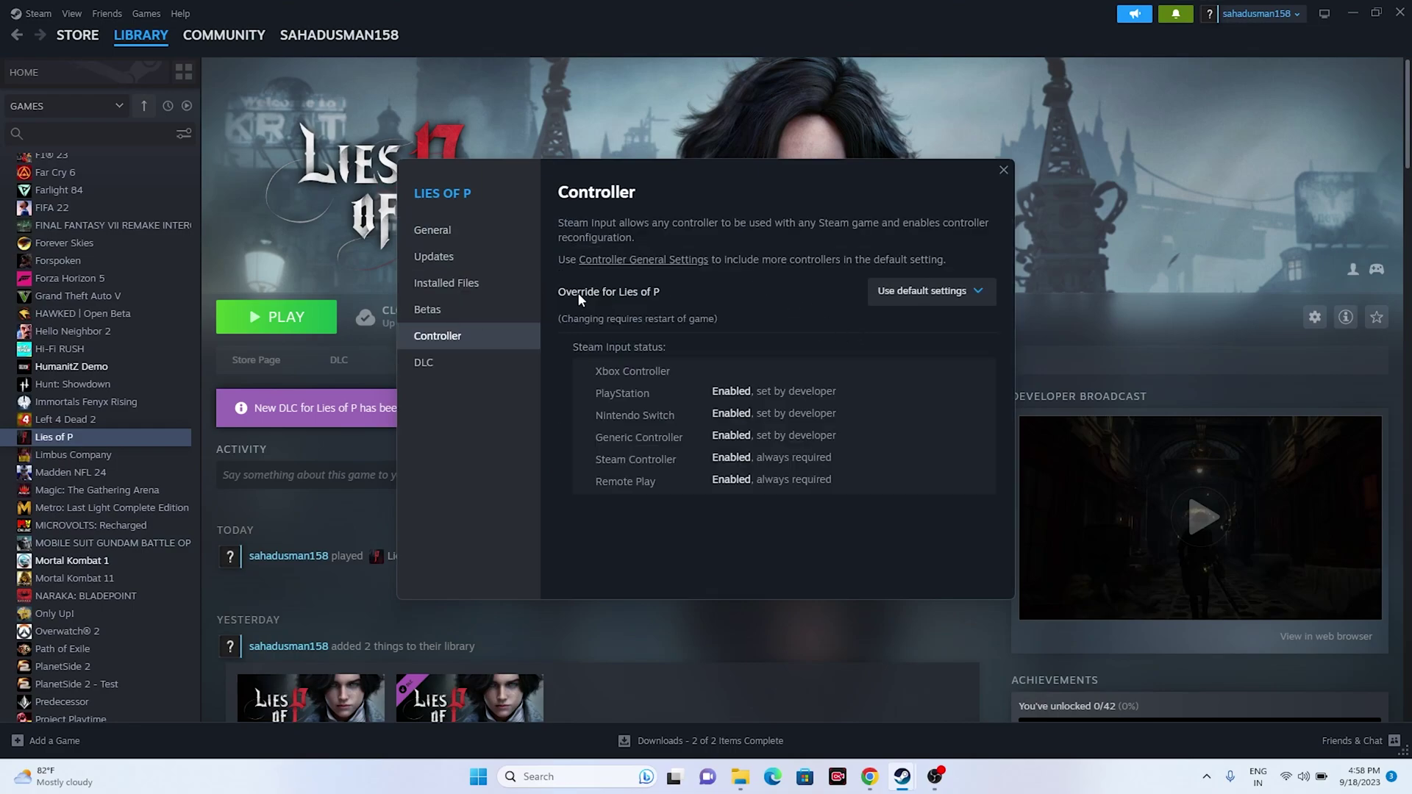
Step: Set the controller override for Lies of P to Enable Steam Input
click(930, 294)
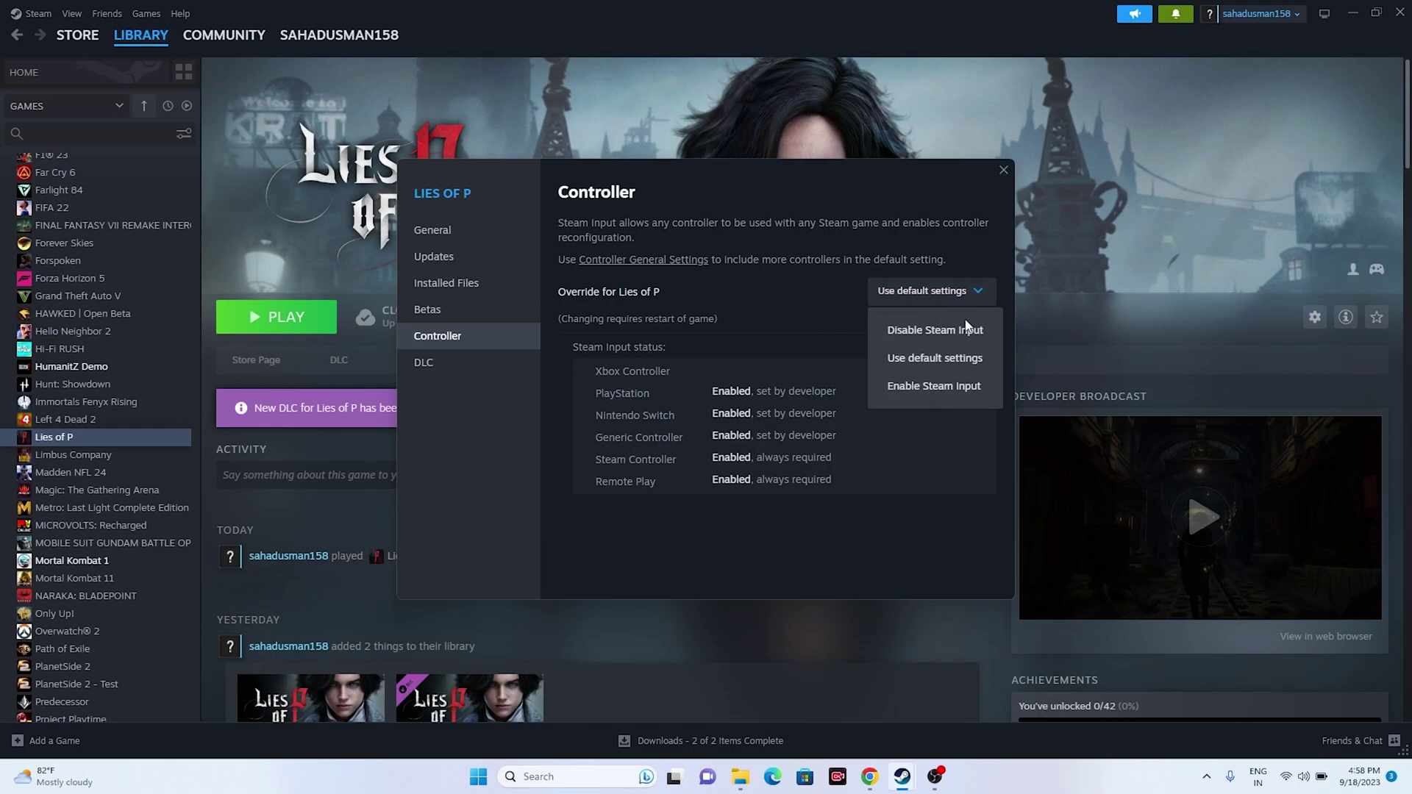
click(928, 390)
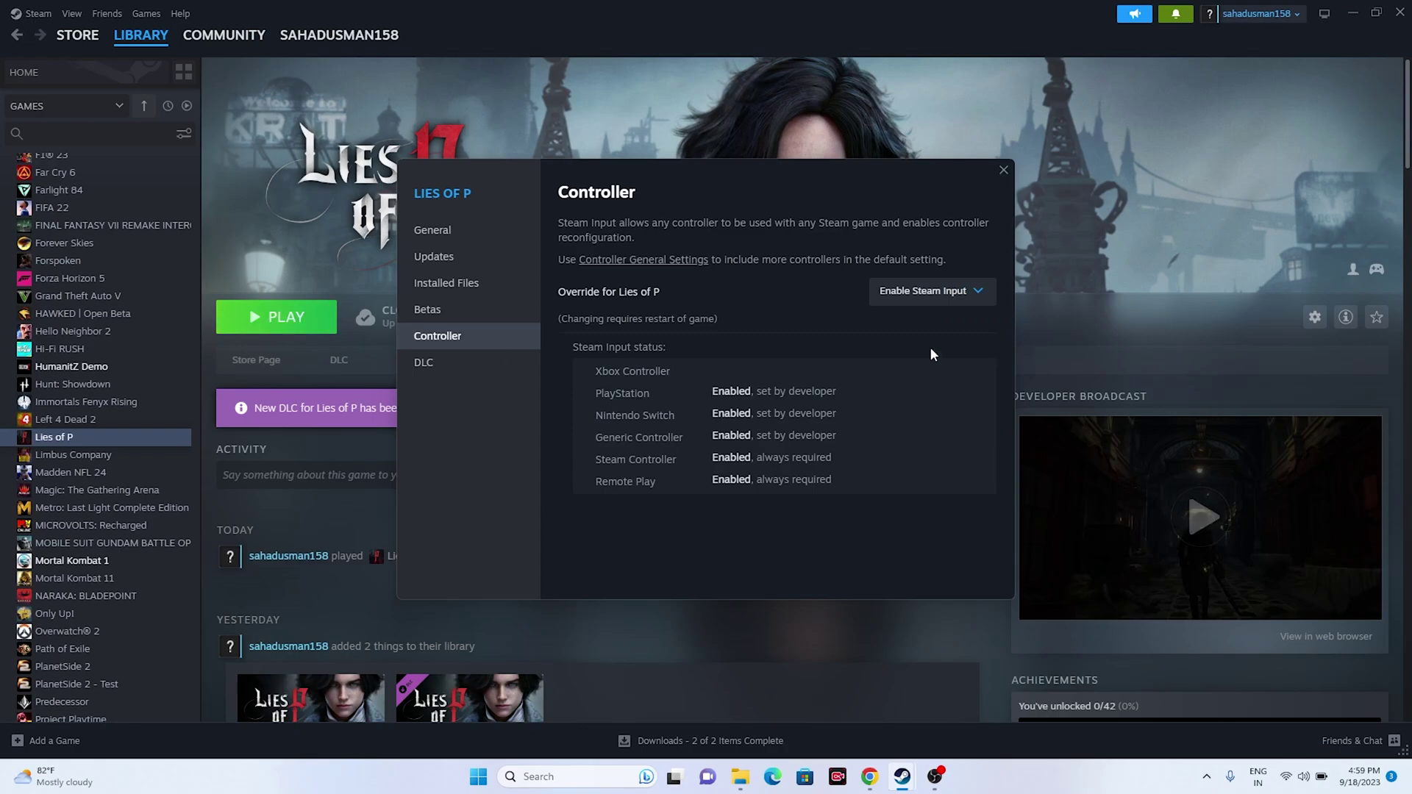
click(928, 292)
click(927, 387)
Step: Set the controller override for Lies of P to Disable Steam Input and close the game's properties
click(929, 294)
click(936, 330)
click(998, 174)
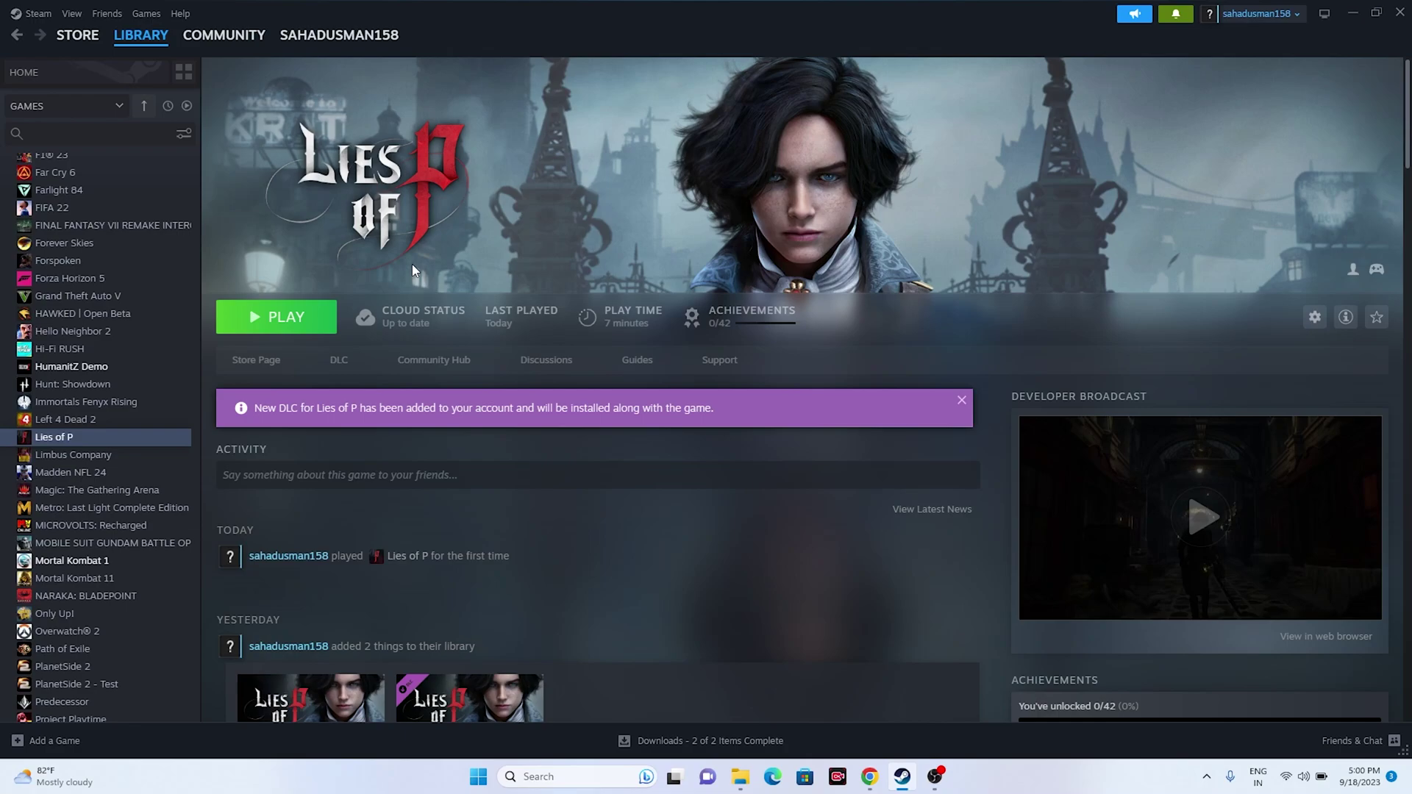
Step: View the Lies of P page in Big Picture Mode and exit back to the normal desktop view
click(1325, 16)
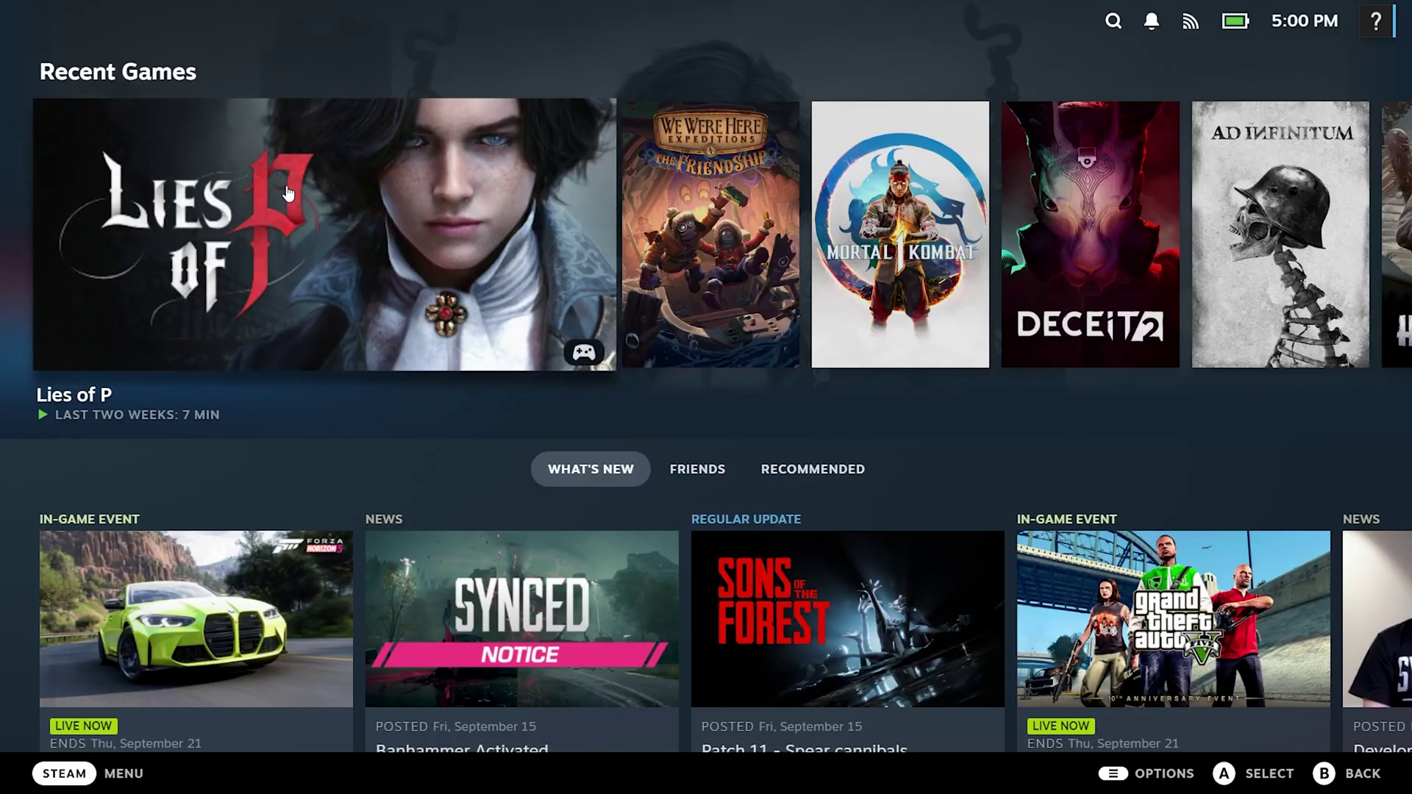
click(184, 203)
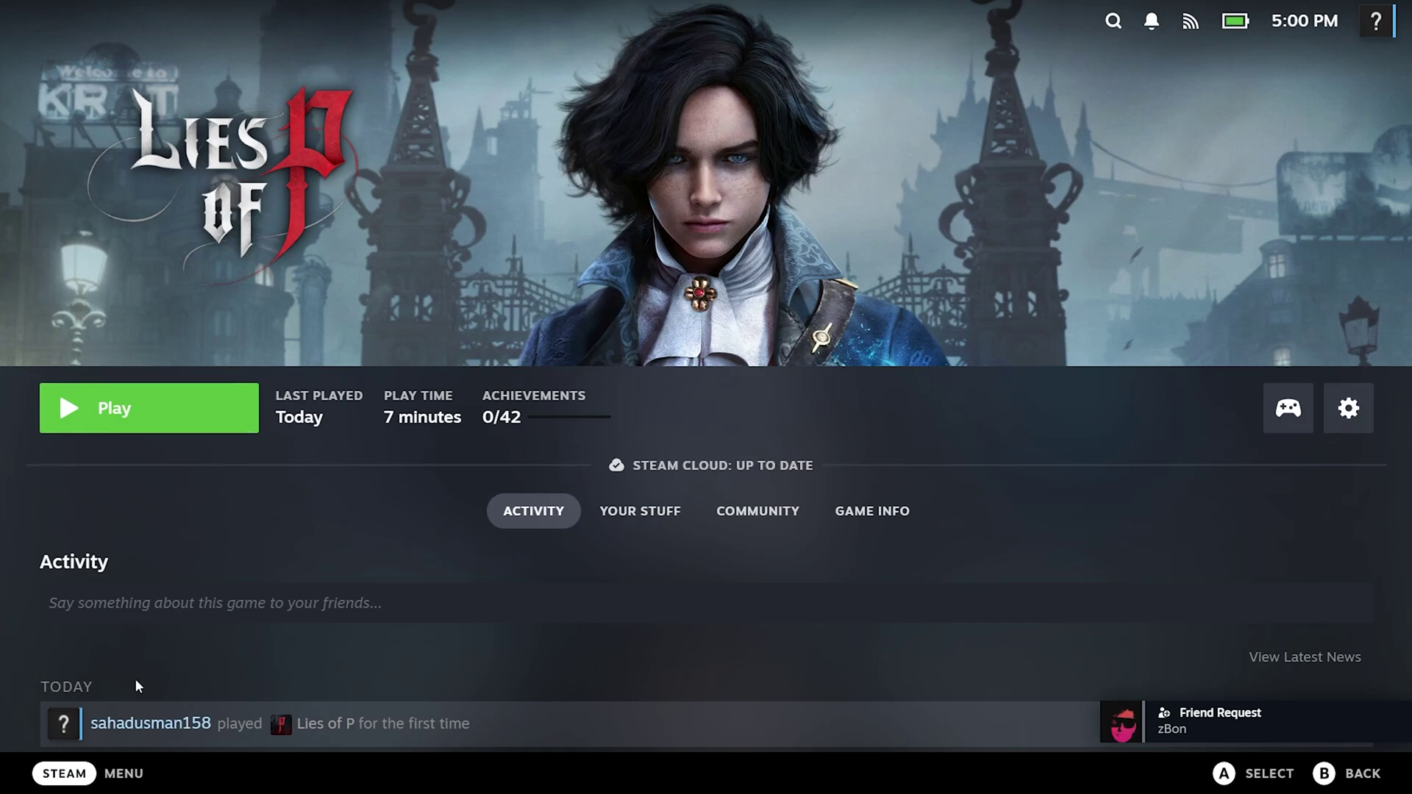
click(64, 772)
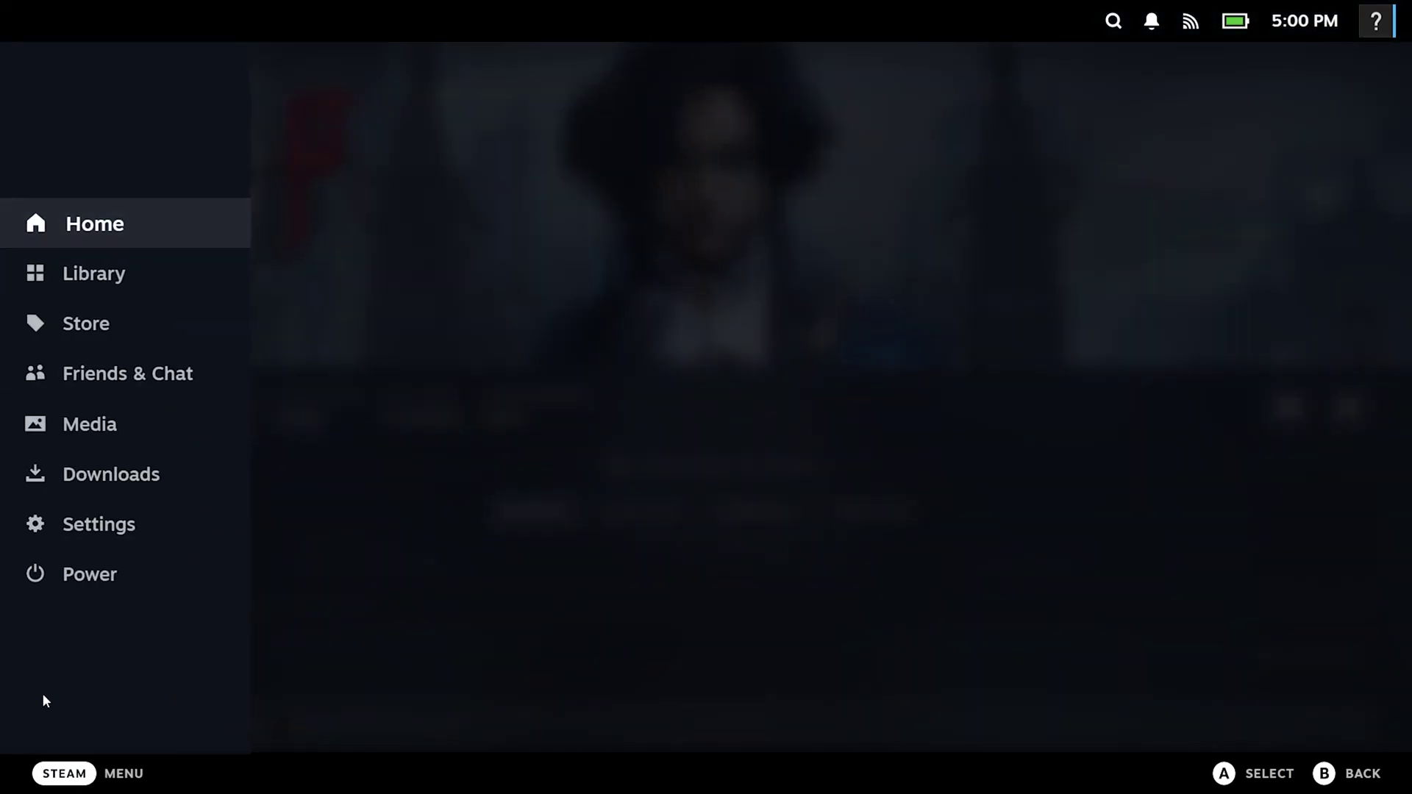
click(33, 575)
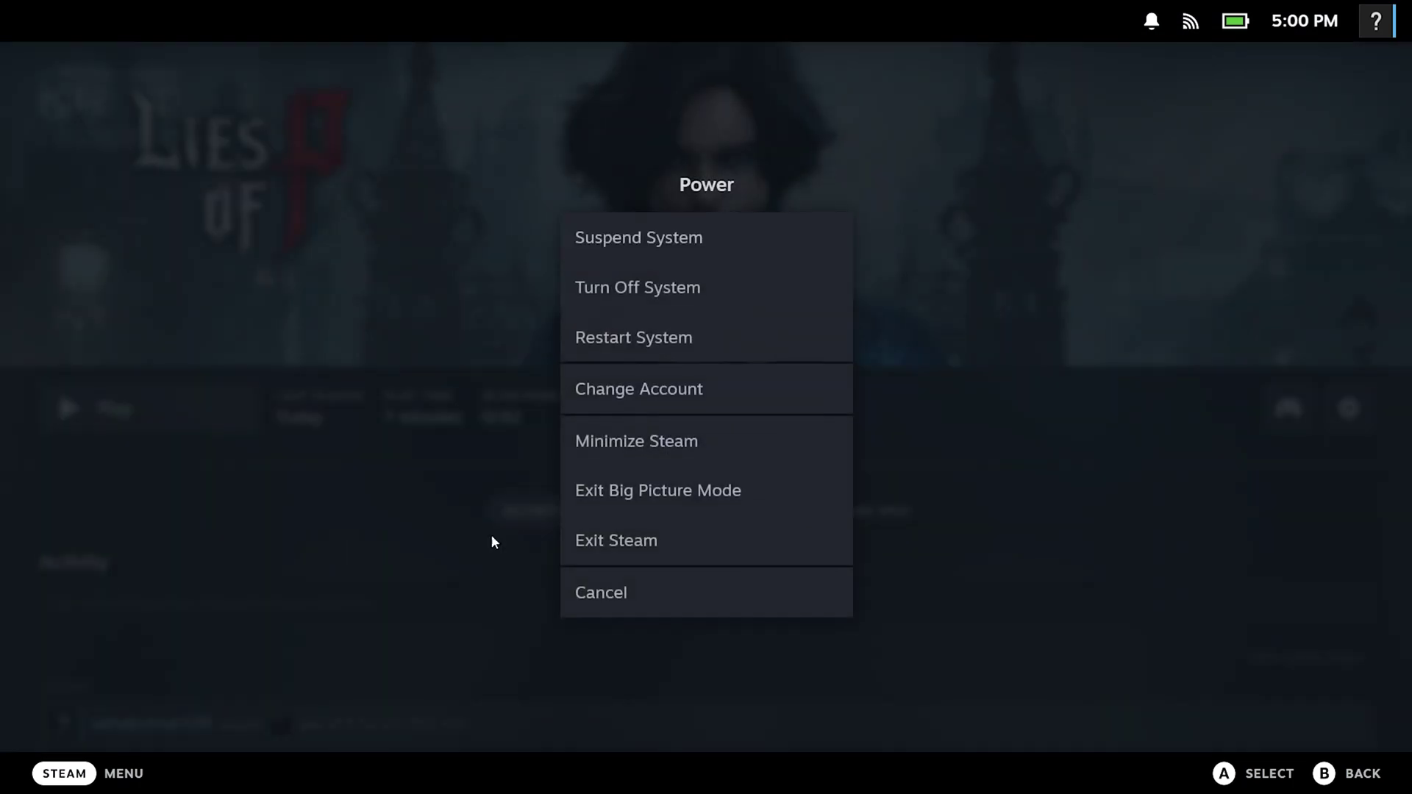
click(710, 502)
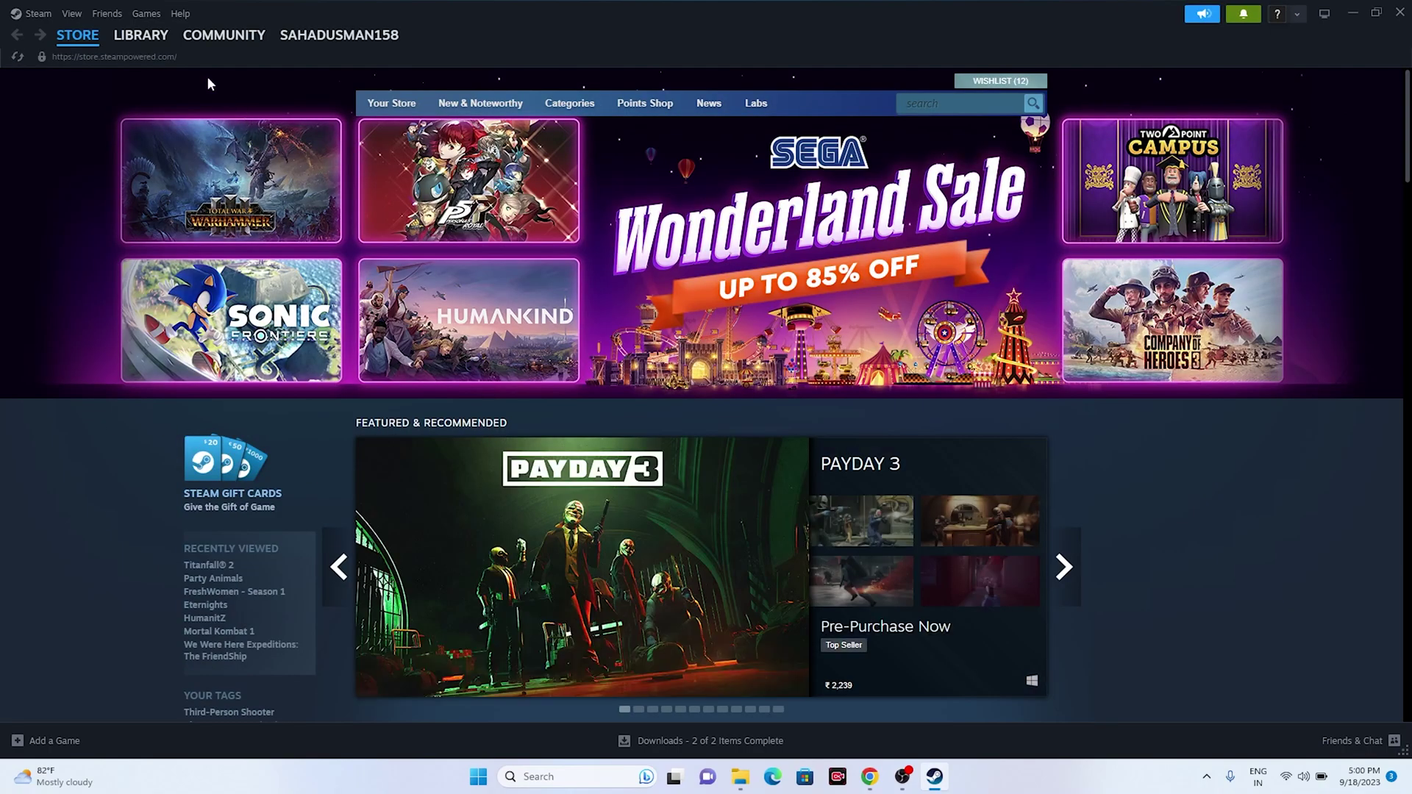
Step: Open the Lies of P page from the list of games in the library
click(152, 38)
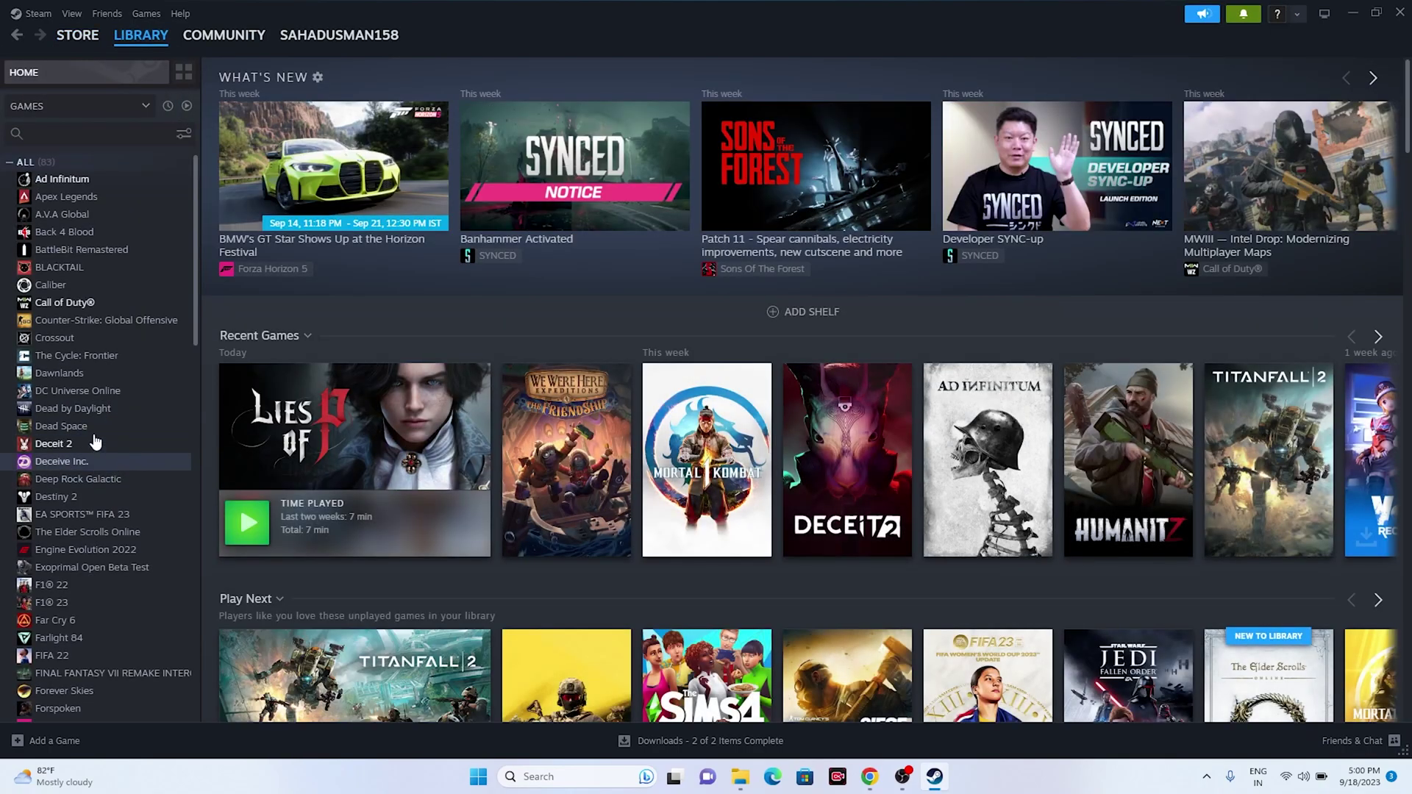
scroll(96, 382, down, 10)
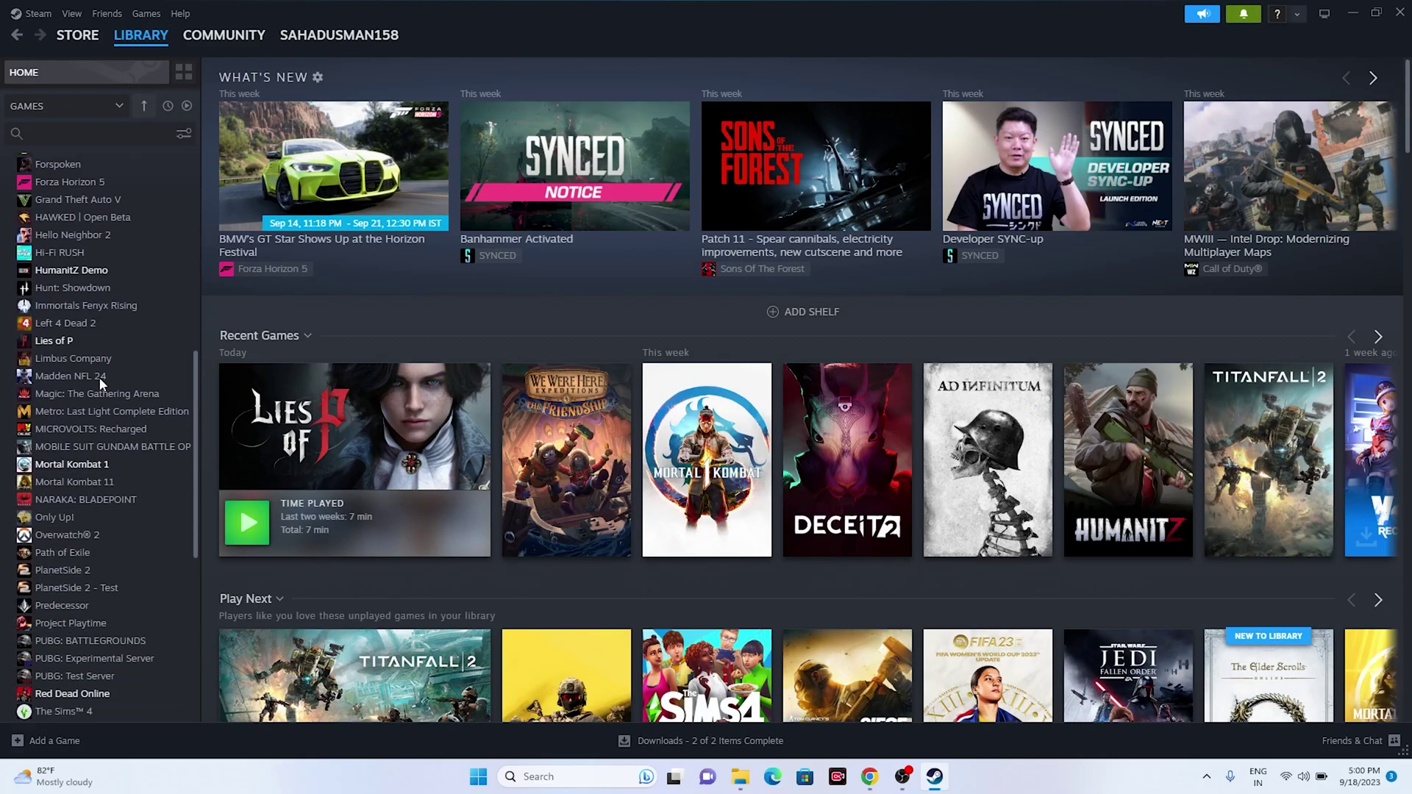
scroll(99, 377, down, 5)
scroll(117, 559, up, 10)
scroll(116, 559, up, 2)
click(74, 412)
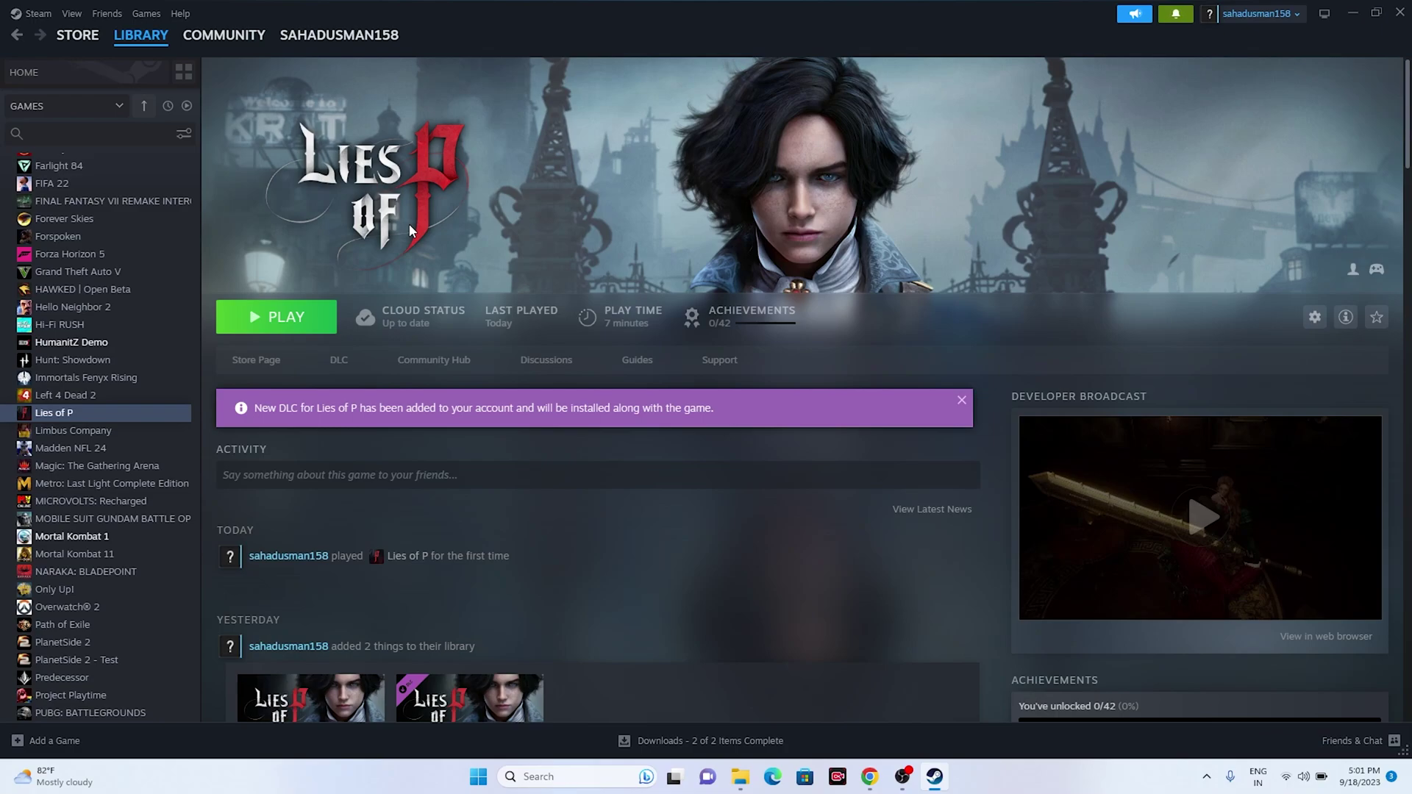
Step: View the general properties of Lies of P, including its launch options, and close them
right_click(74, 414)
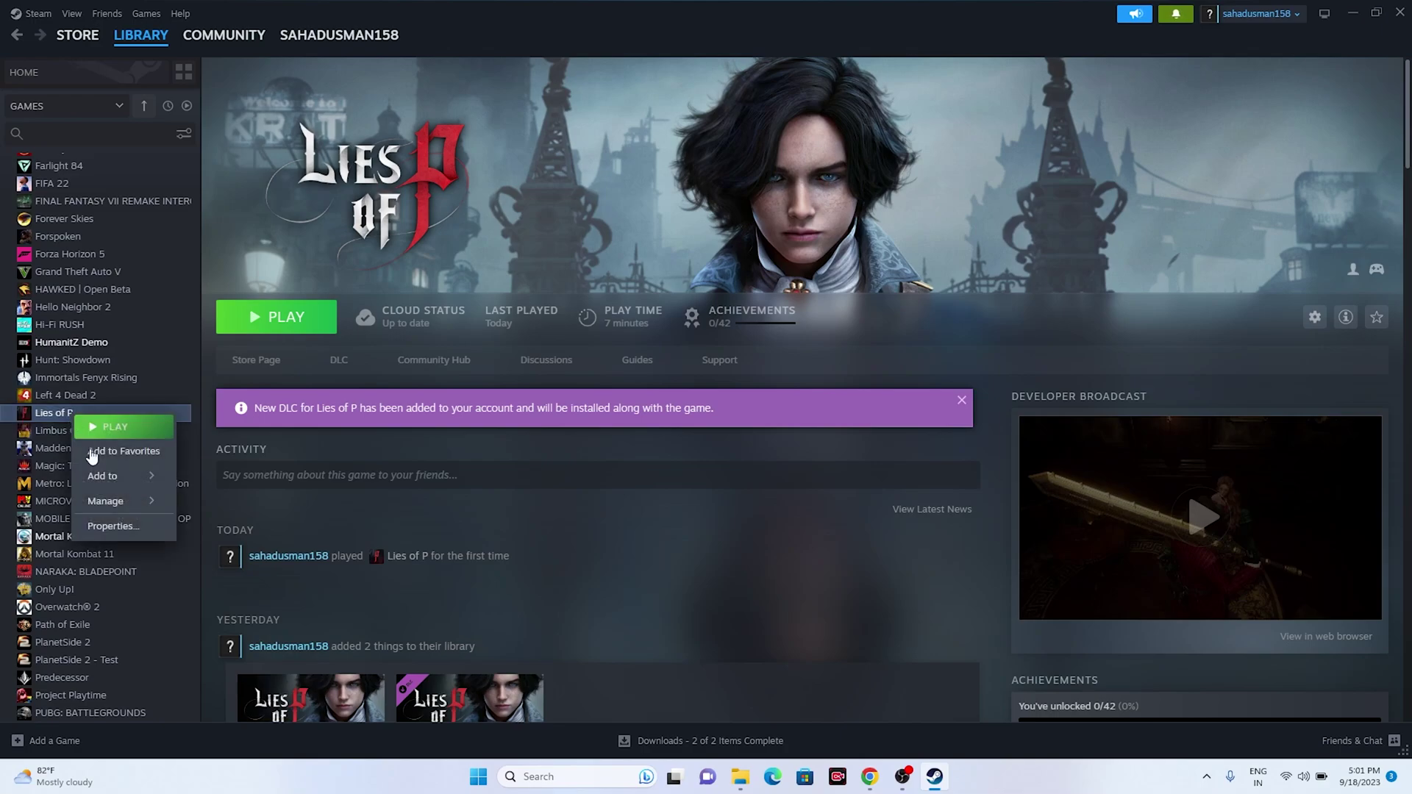
click(112, 526)
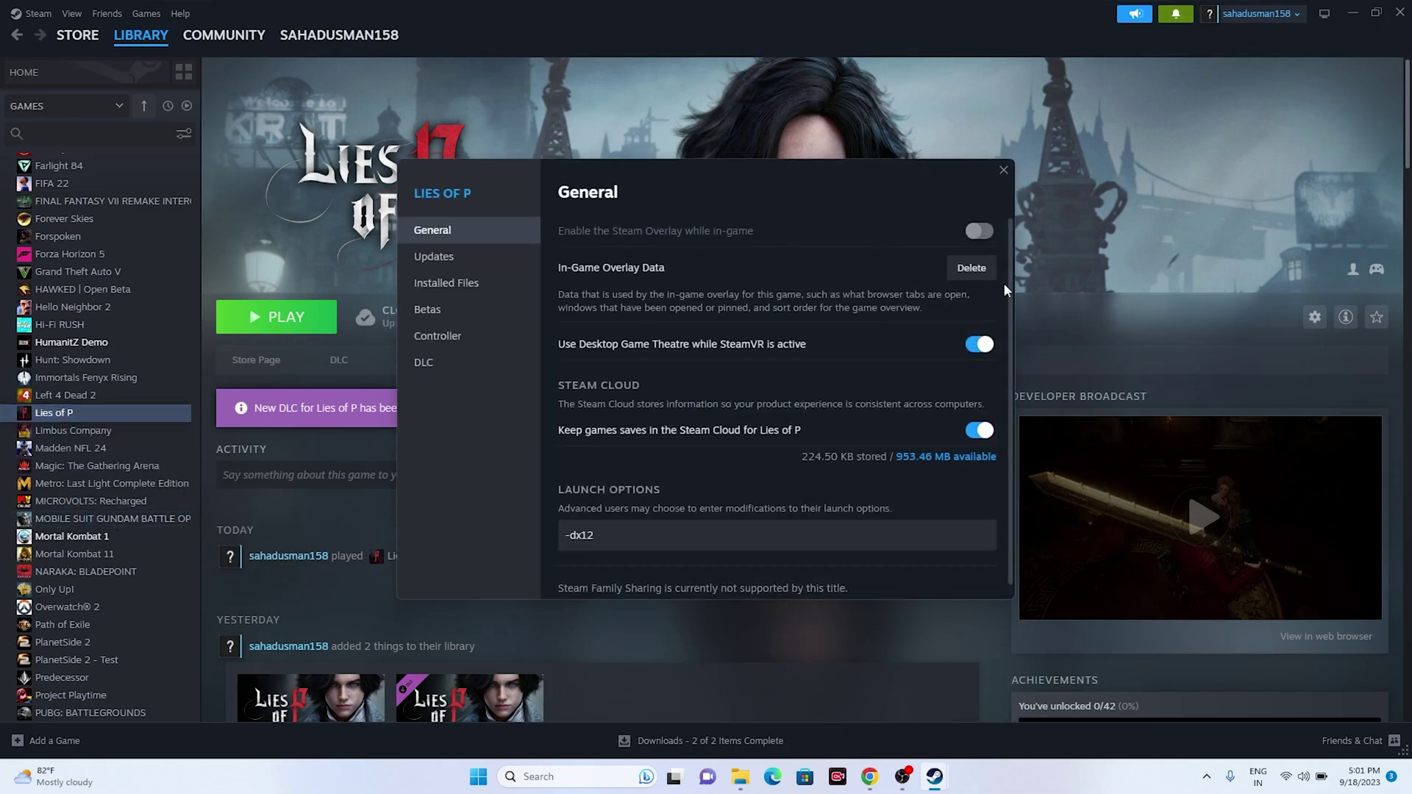
click(1000, 172)
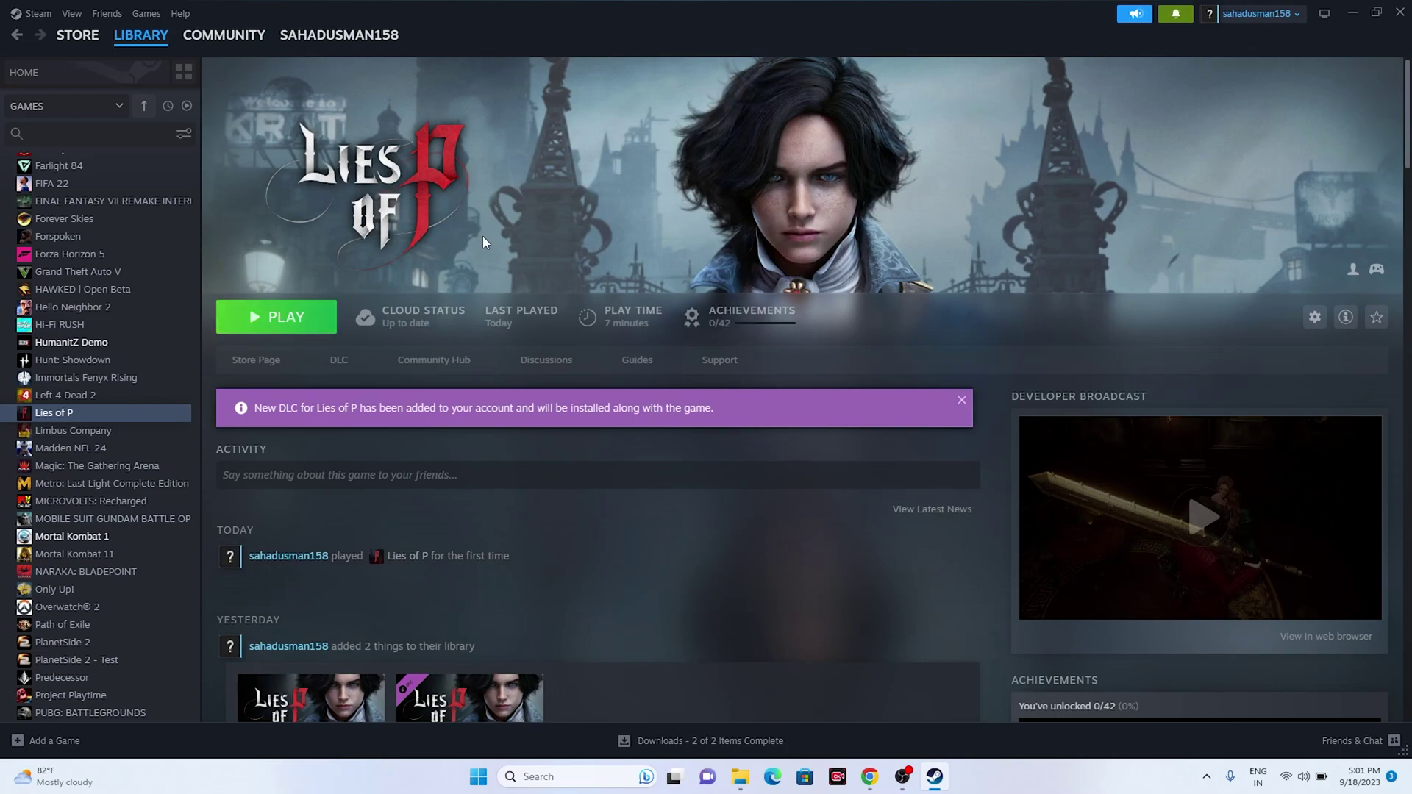
Step: Switch to Task Manager, examine the running processes in a maximized window, and close it
right_click(479, 780)
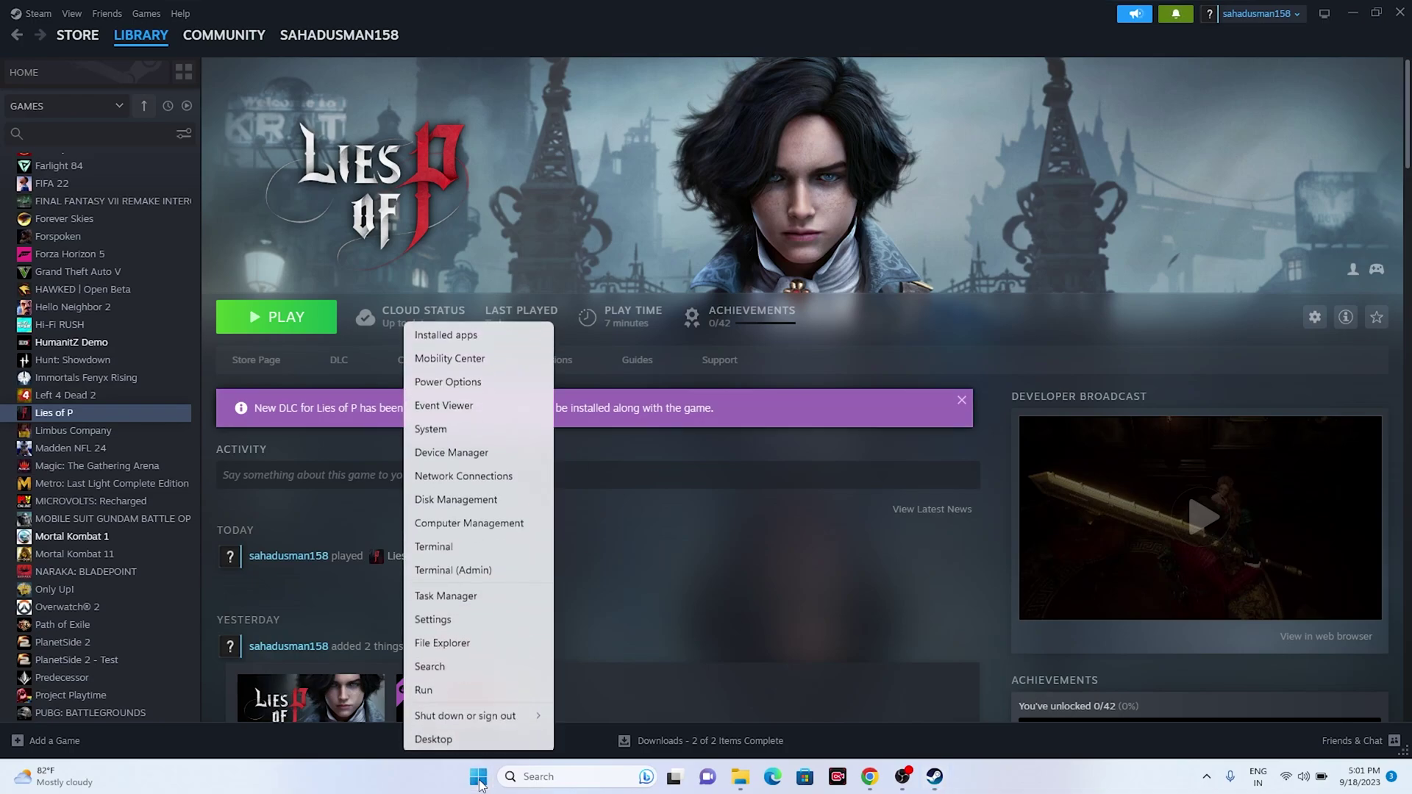
click(482, 601)
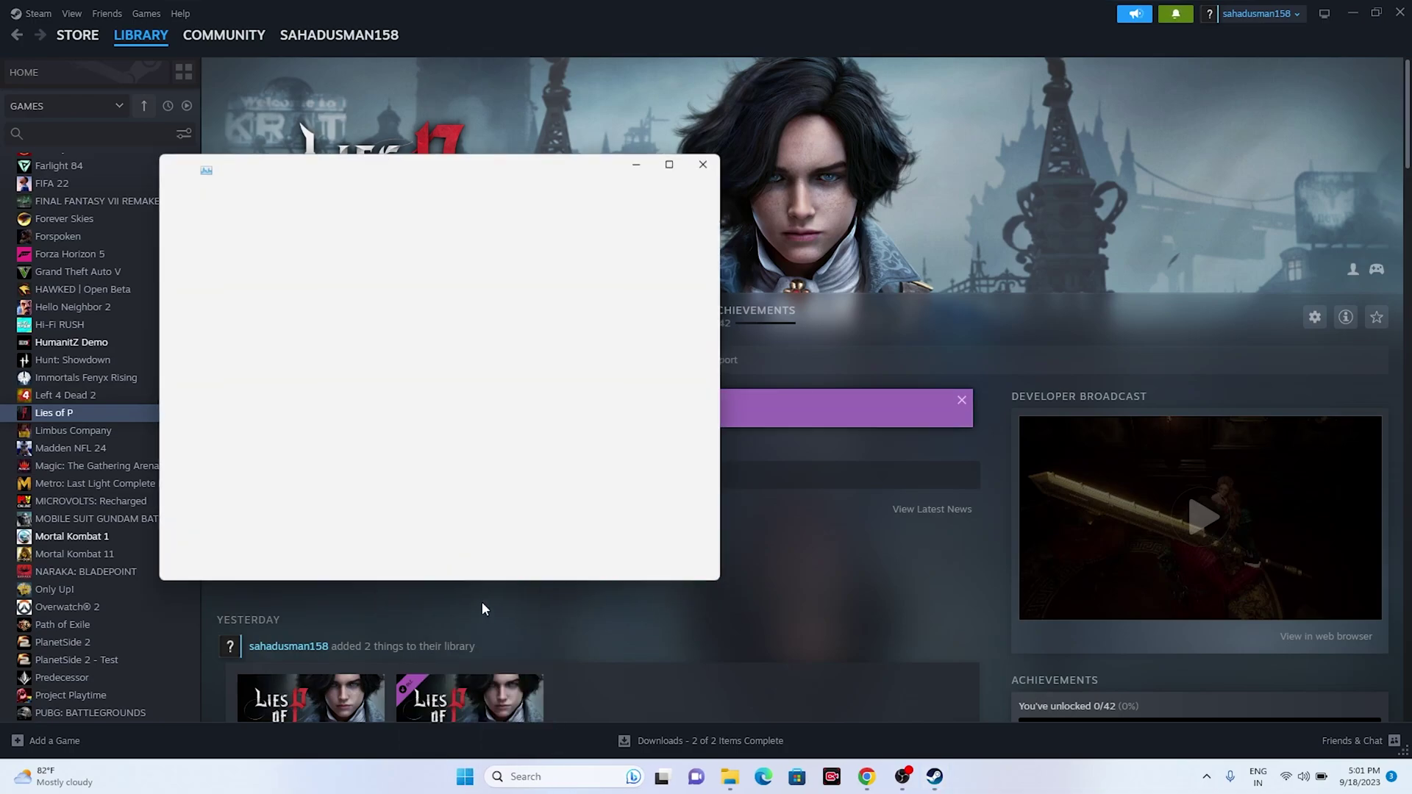
click(670, 165)
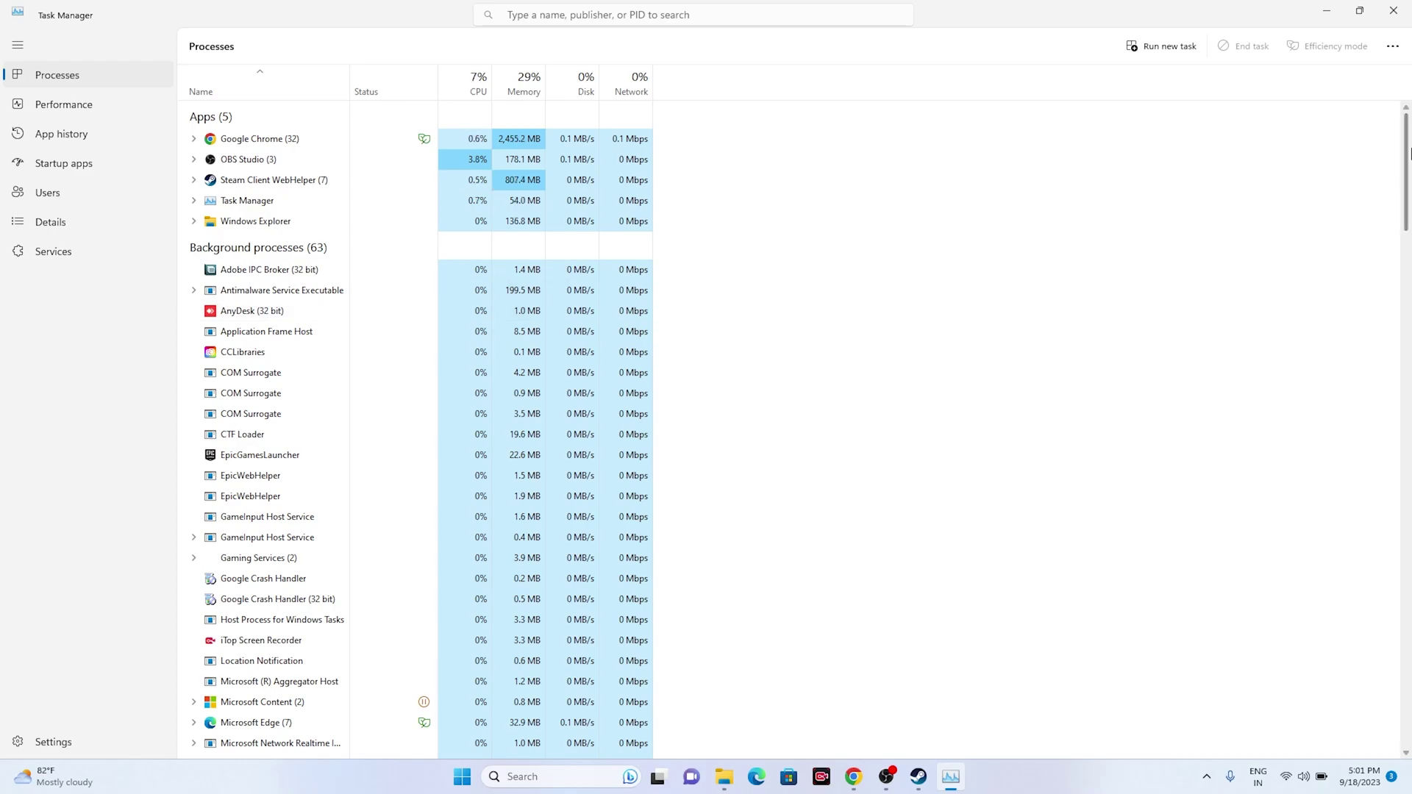
click(1393, 10)
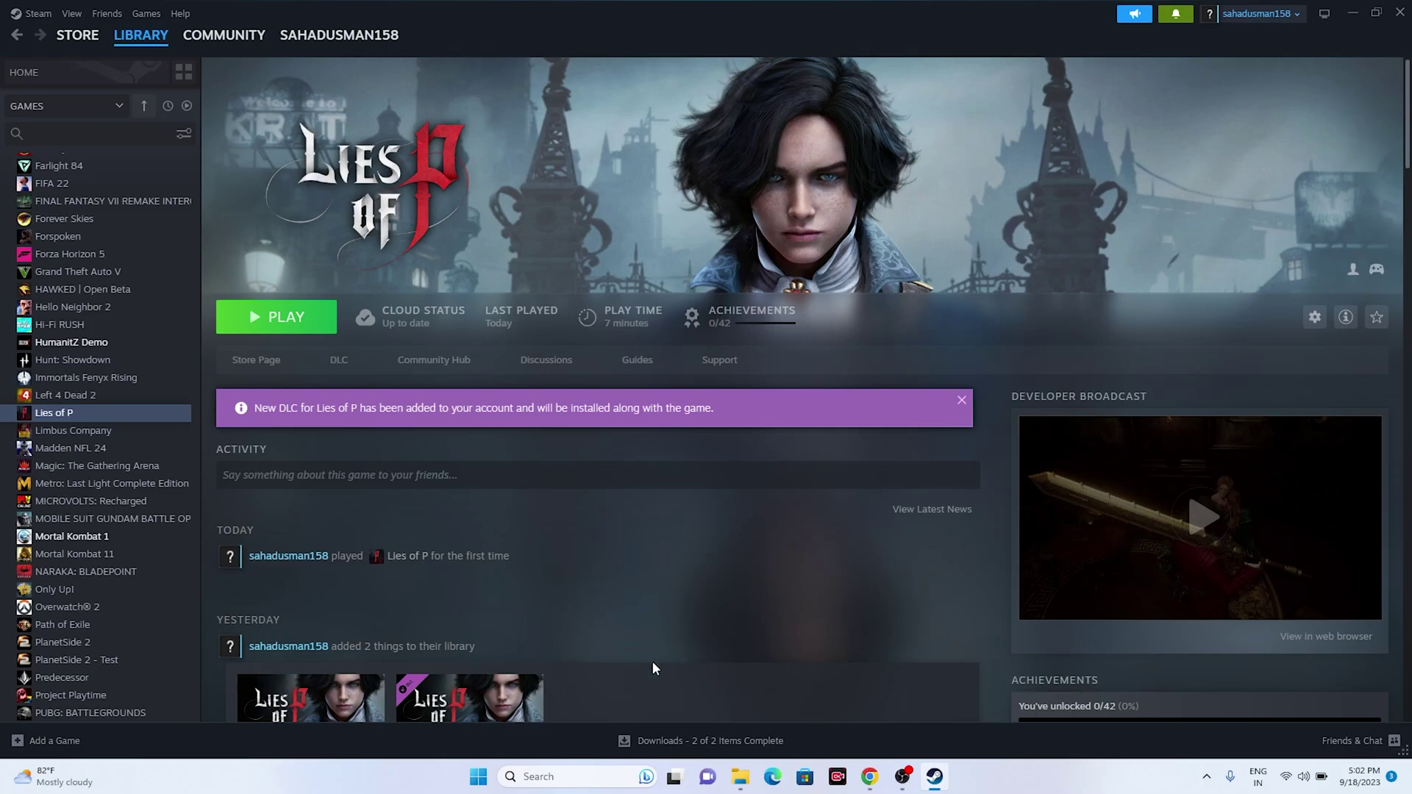
Step: Switch to Microsoft Store, search for "xbox accessories", view the Xbox Accessories app page, and close the store
click(559, 777)
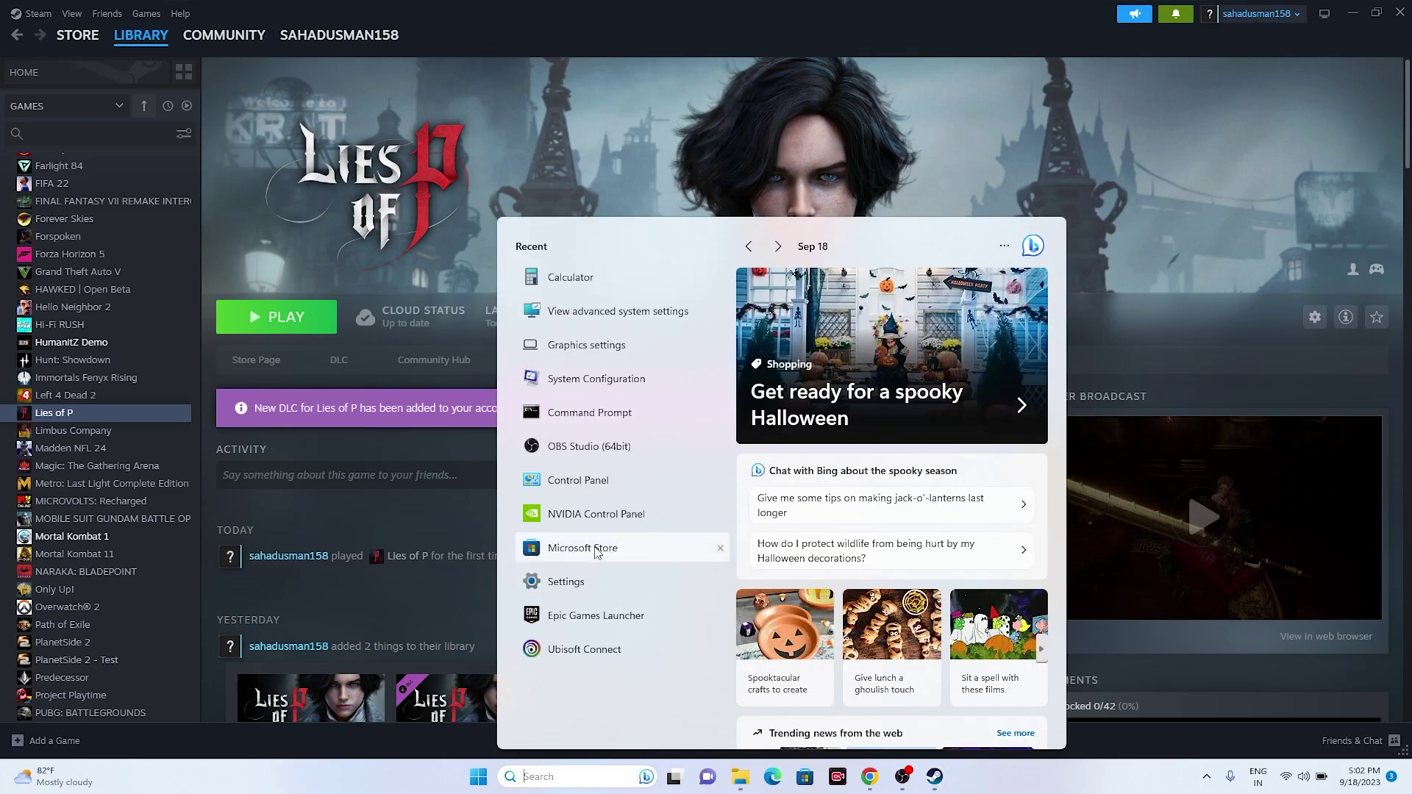
click(607, 553)
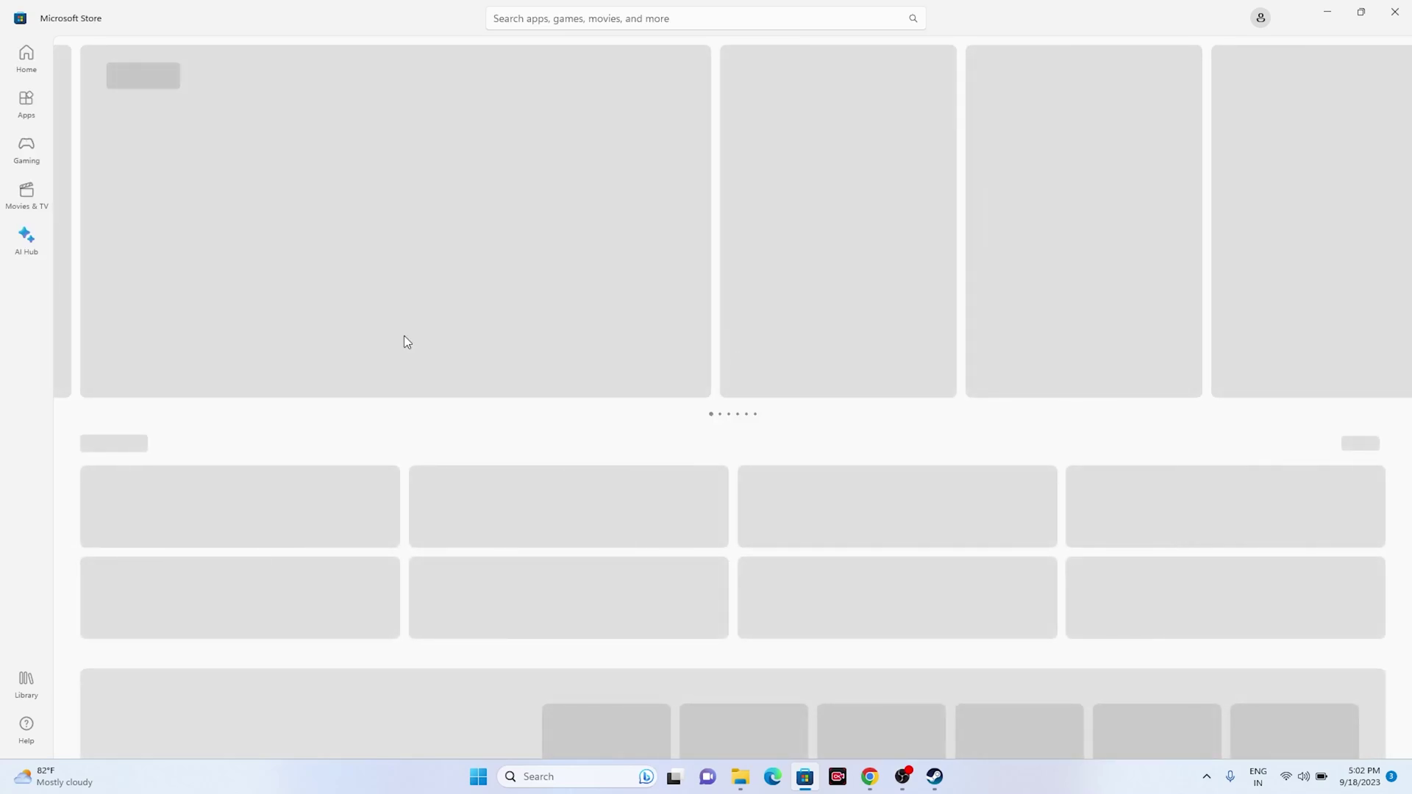
click(543, 19)
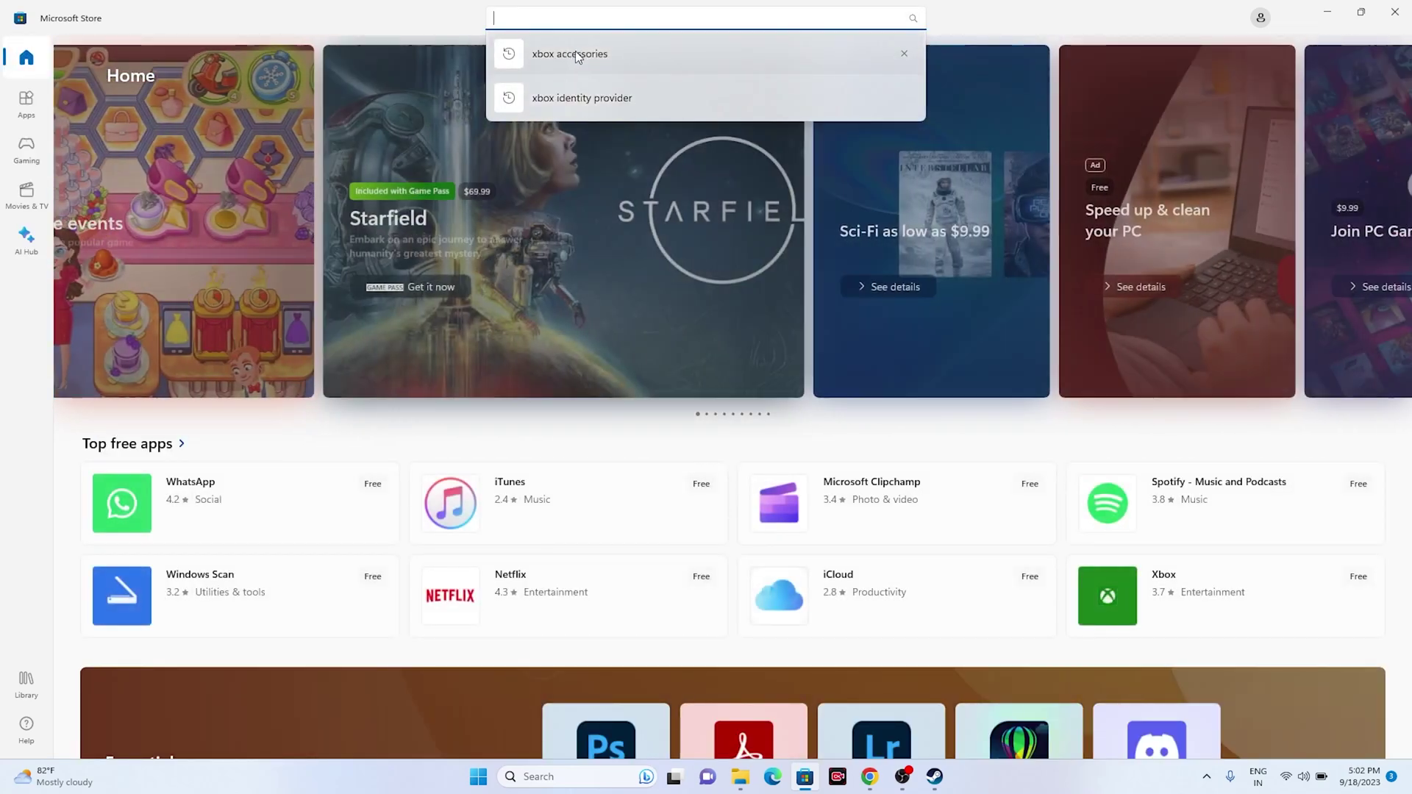
click(577, 54)
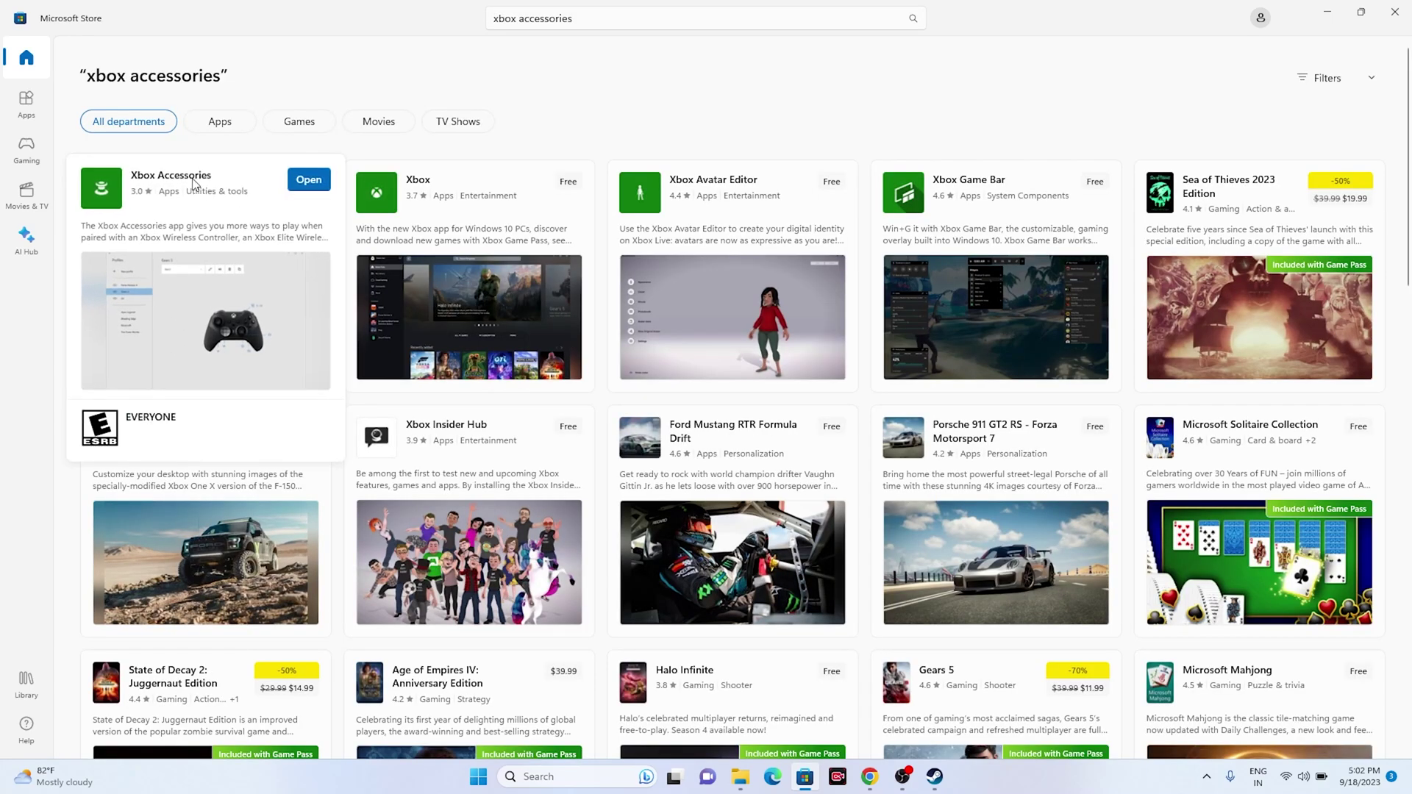
click(193, 184)
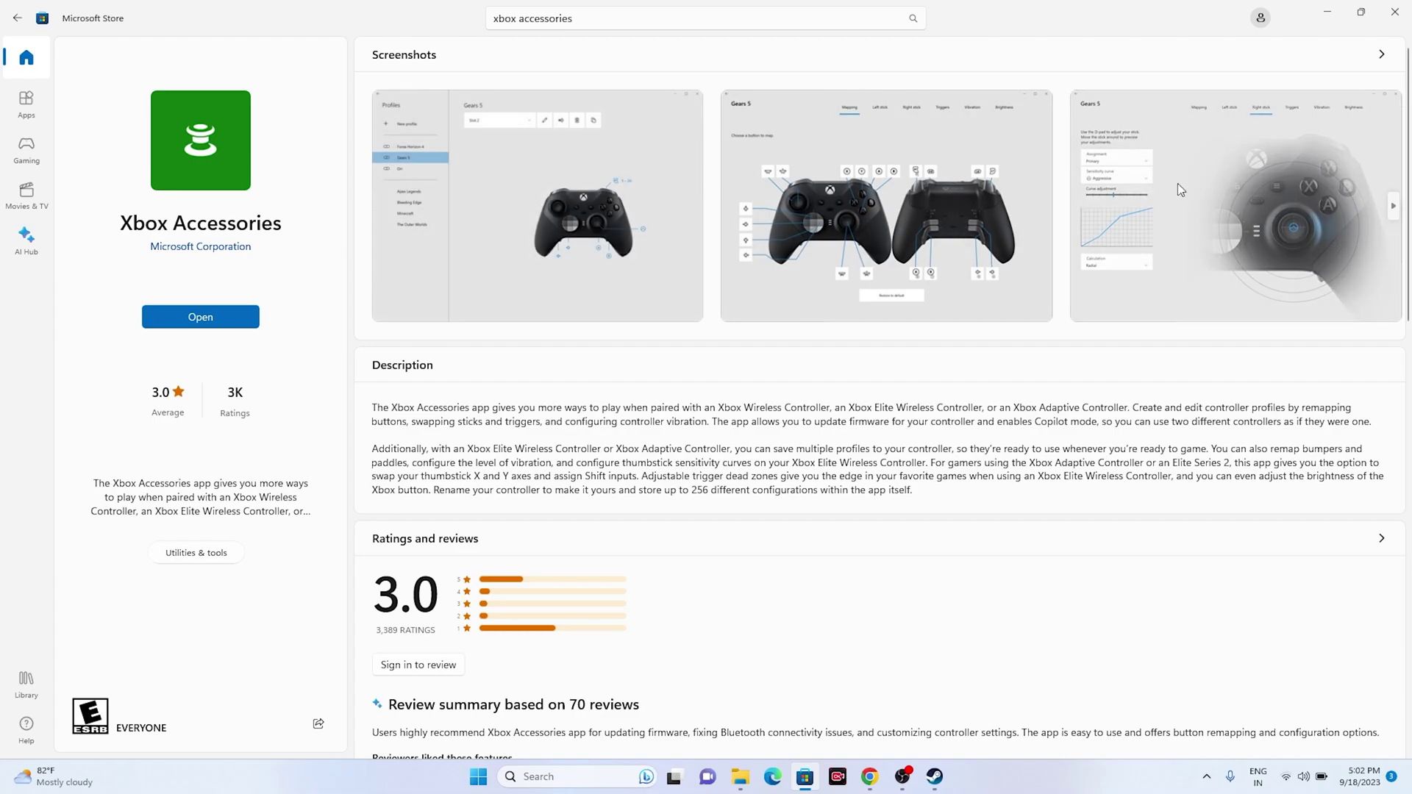
click(1394, 12)
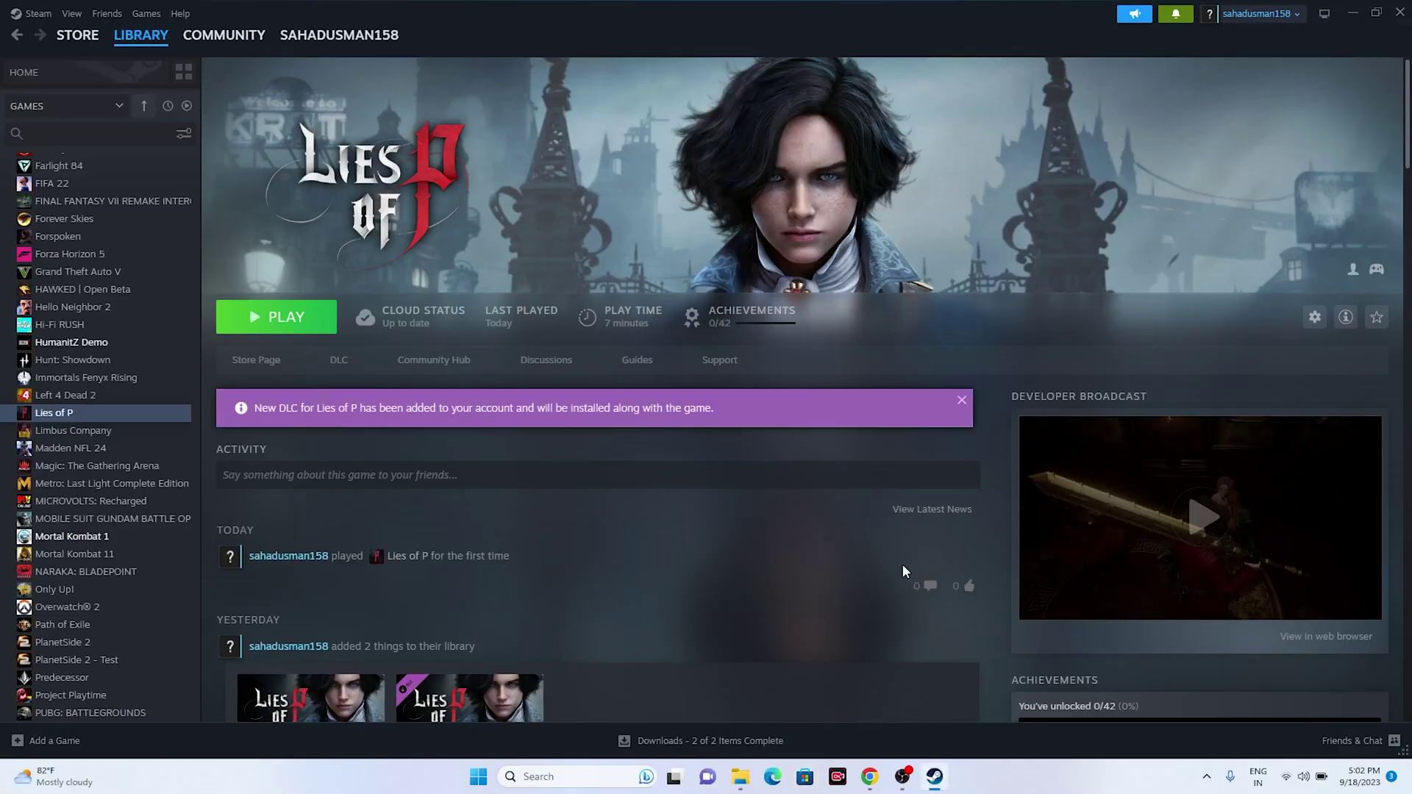